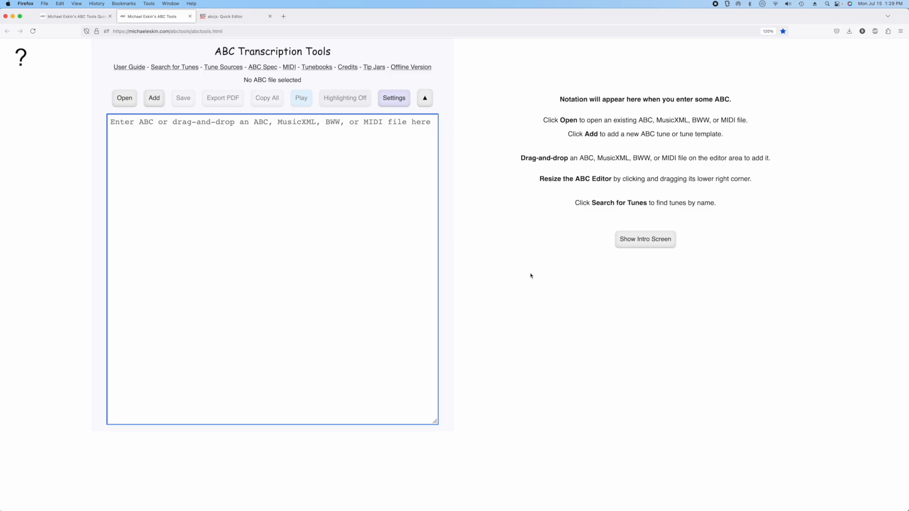
View the abcjs Quick Editor page, and add the example reel to the full ABC Transcription Tools editor
{"action": "left_click", "coordinate": [252, 16]}
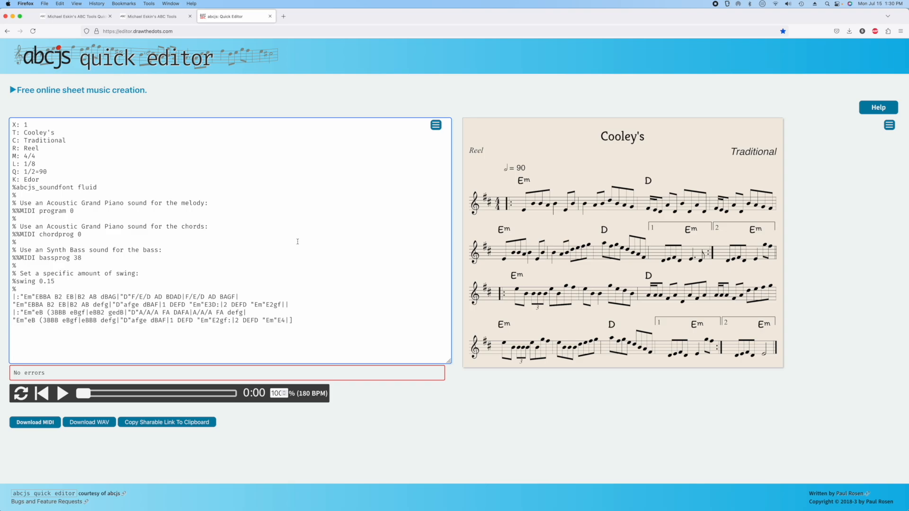
{"action": "left_click", "coordinate": [172, 14]}
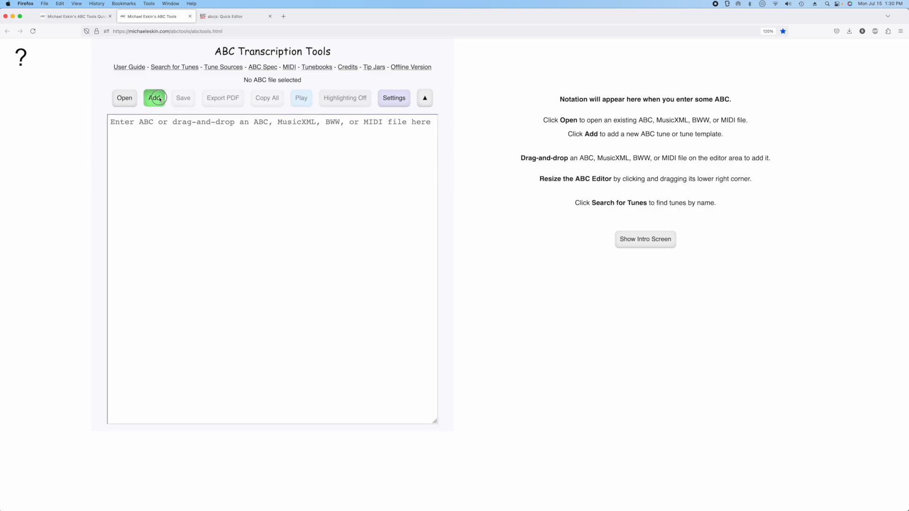
{"action": "left_click", "coordinate": [154, 98]}
{"action": "left_click", "coordinate": [356, 244]}
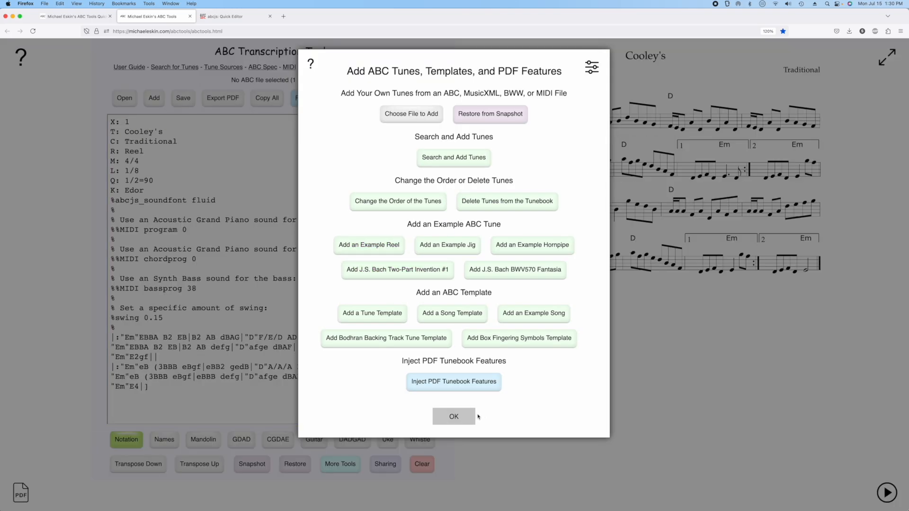
{"action": "left_click", "coordinate": [470, 418]}
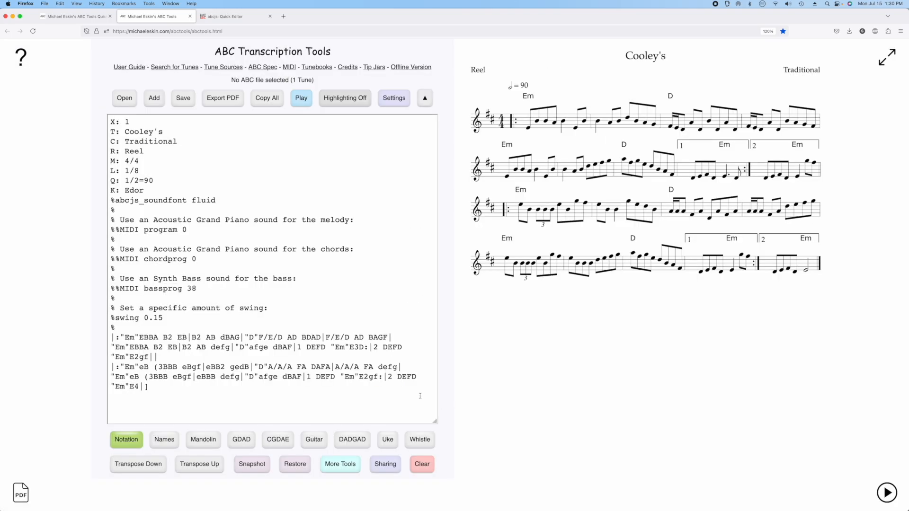
Play the opening of the reel in the full editor's tune player, then stop playback and close the player
{"action": "left_click", "coordinate": [302, 100]}
{"action": "left_click", "coordinate": [296, 410]}
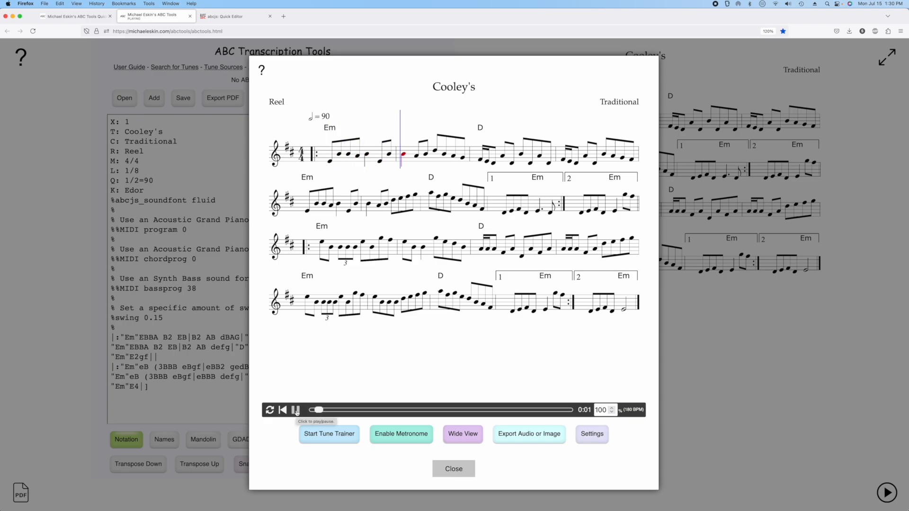
{"action": "left_click", "coordinate": [296, 411]}
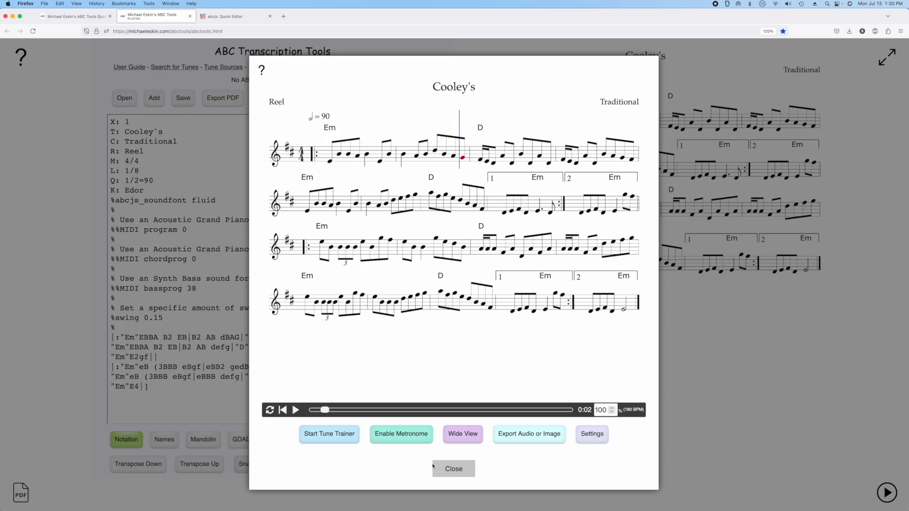
{"action": "left_click", "coordinate": [433, 468]}
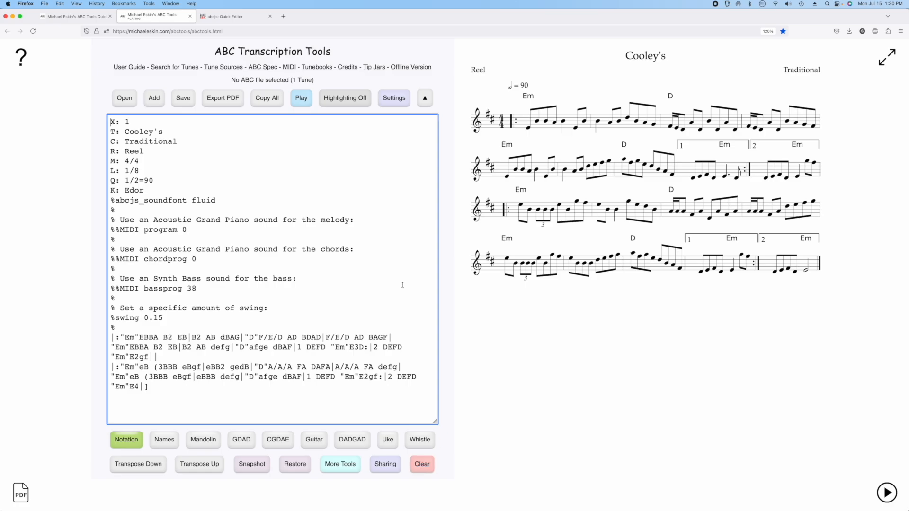
Add the example reel in the ABC Transcription Tools Quick Editor and play its opening bars
{"action": "left_click", "coordinate": [72, 16]}
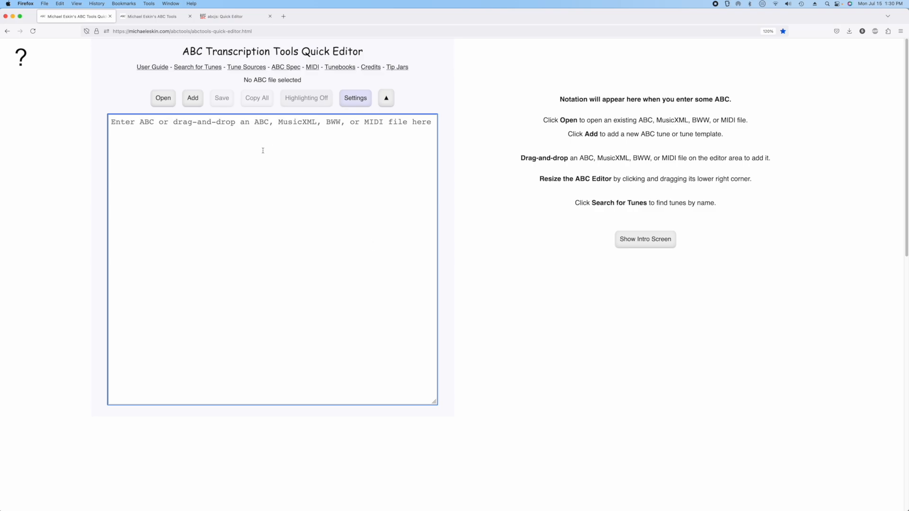
{"action": "left_click", "coordinate": [193, 98]}
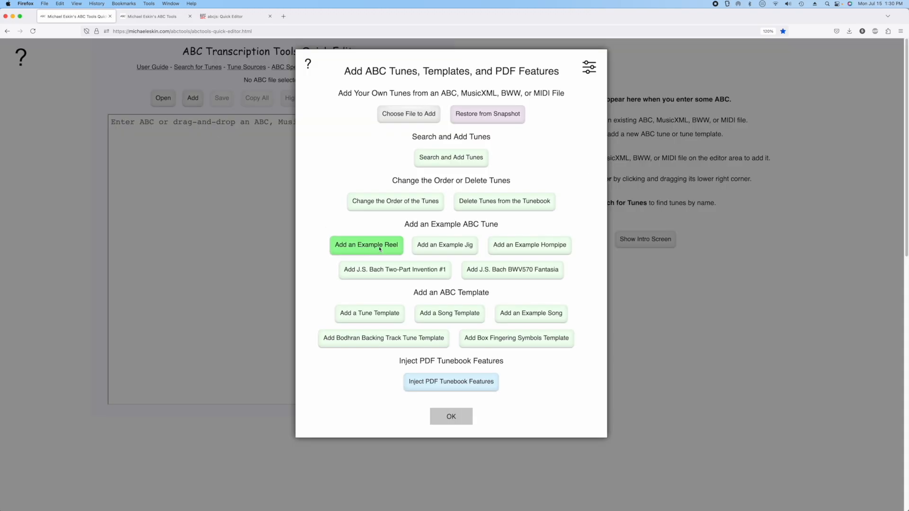
{"action": "left_click", "coordinate": [380, 249]}
{"action": "left_click", "coordinate": [451, 417]}
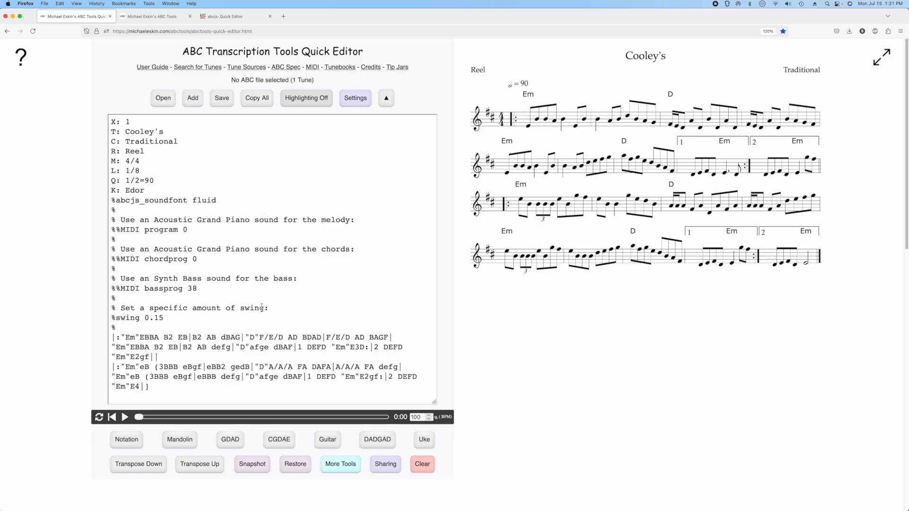
{"action": "left_click", "coordinate": [125, 418]}
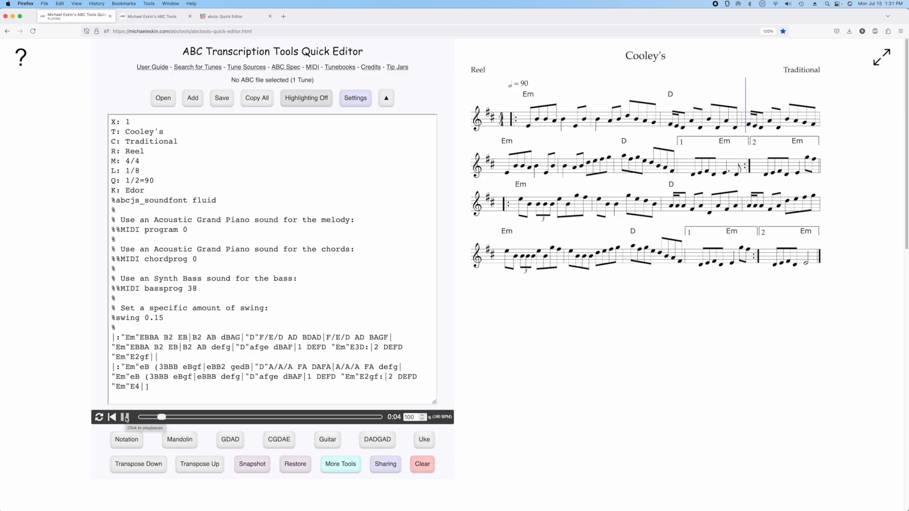
{"action": "left_click", "coordinate": [125, 417]}
Delete the "Em" and "D" chords from the first line of the tune's notes and play the edited opening
{"action": "left_click", "coordinate": [137, 338]}
{"action": "left_click_drag", "start_coordinate": [137, 337], "coordinate": [121, 336]}
{"action": "key", "text": "BackSpace"}
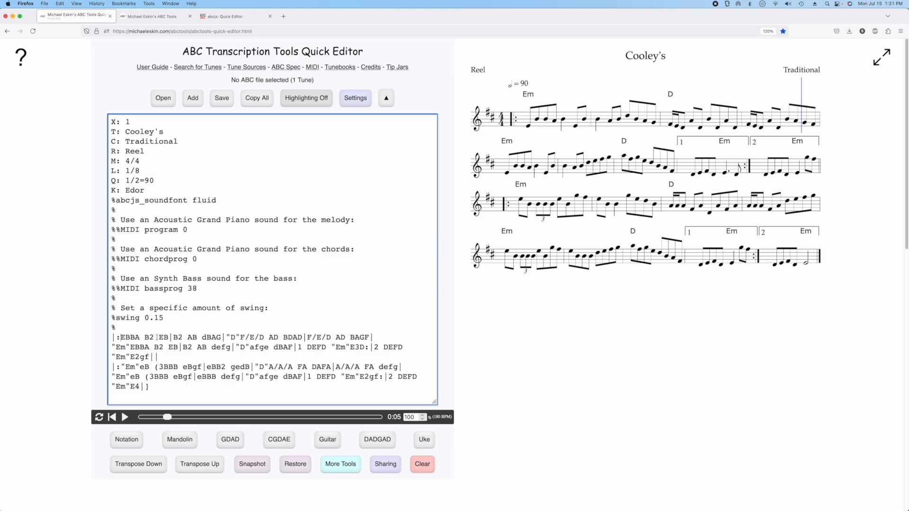
{"action": "left_click_drag", "start_coordinate": [241, 338], "coordinate": [226, 337]}
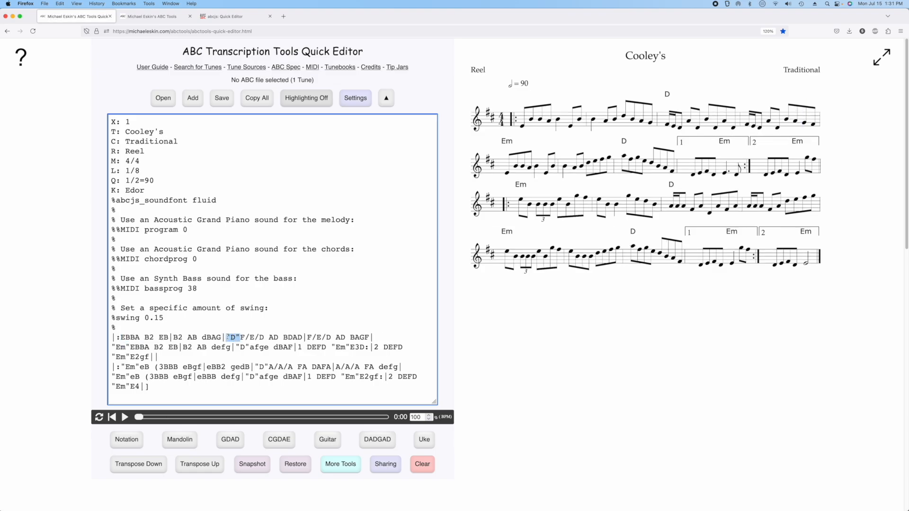
{"action": "key", "text": "BackSpace"}
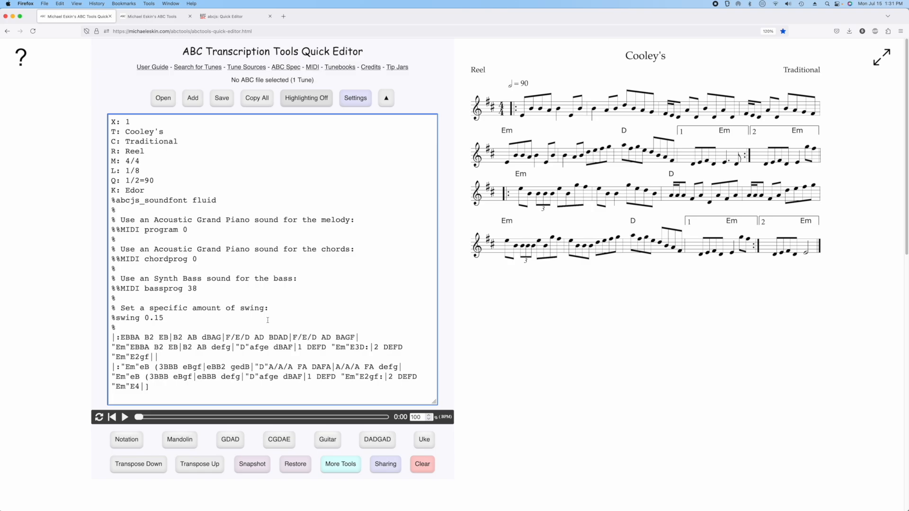
{"action": "left_click", "coordinate": [125, 417]}
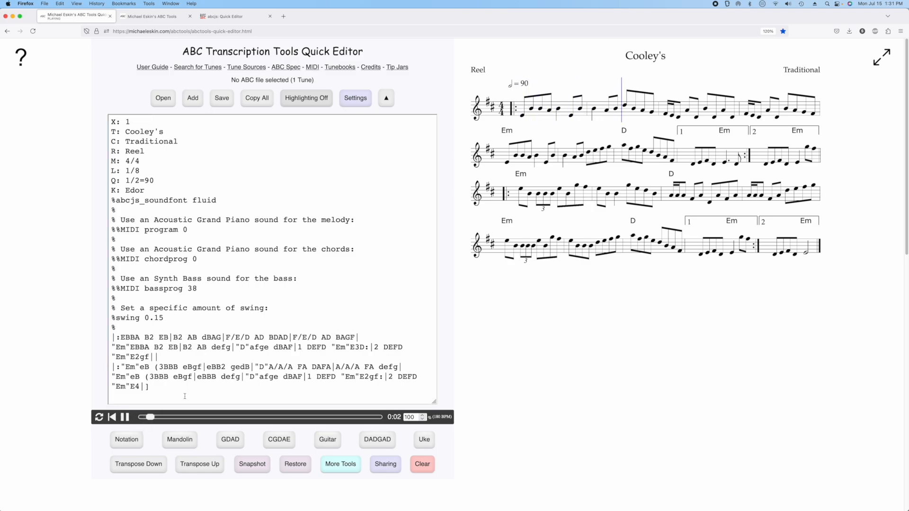
{"action": "left_click", "coordinate": [125, 417]}
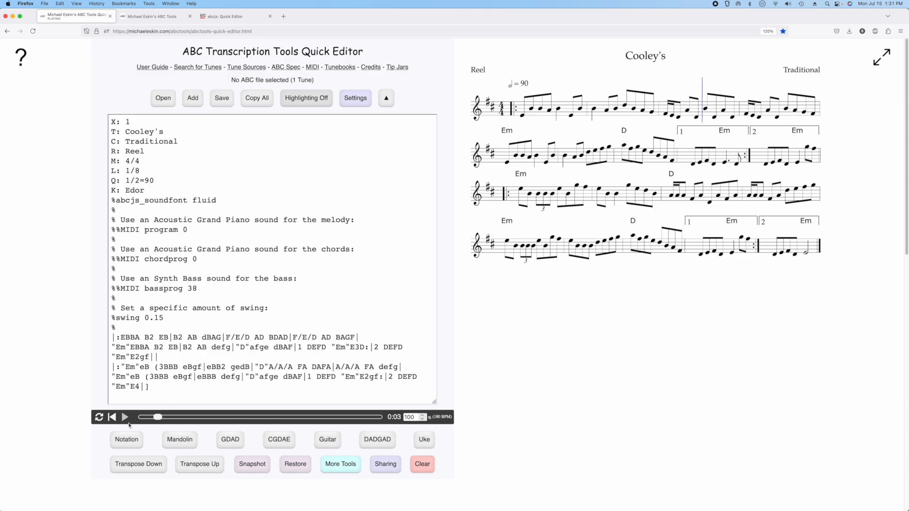
Transpose the tune up two semitones to F#dor and play its opening bars
{"action": "left_click", "coordinate": [198, 465]}
{"action": "left_click", "coordinate": [198, 465]}
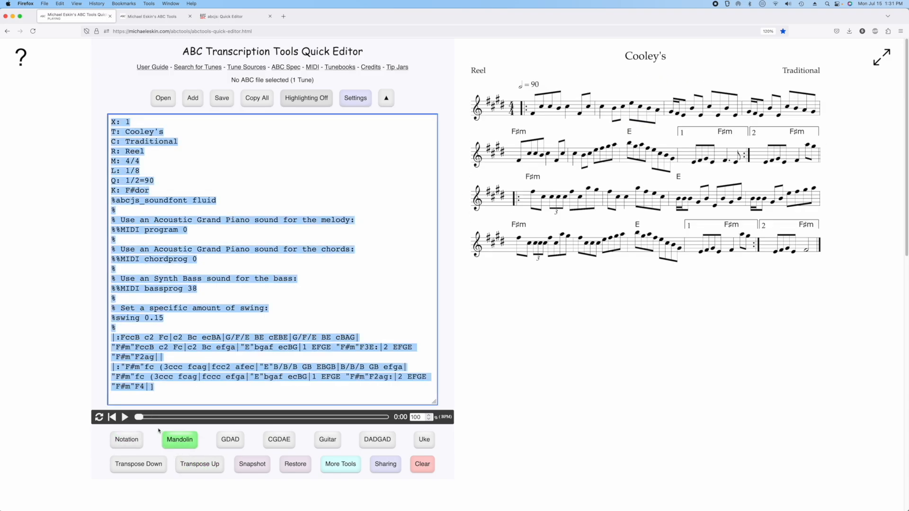
{"action": "left_click", "coordinate": [125, 417]}
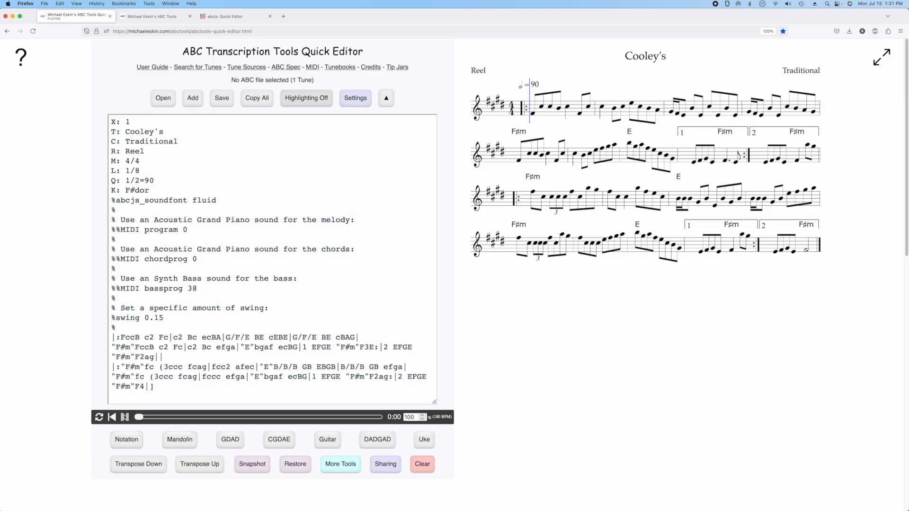
{"action": "left_click", "coordinate": [127, 419]}
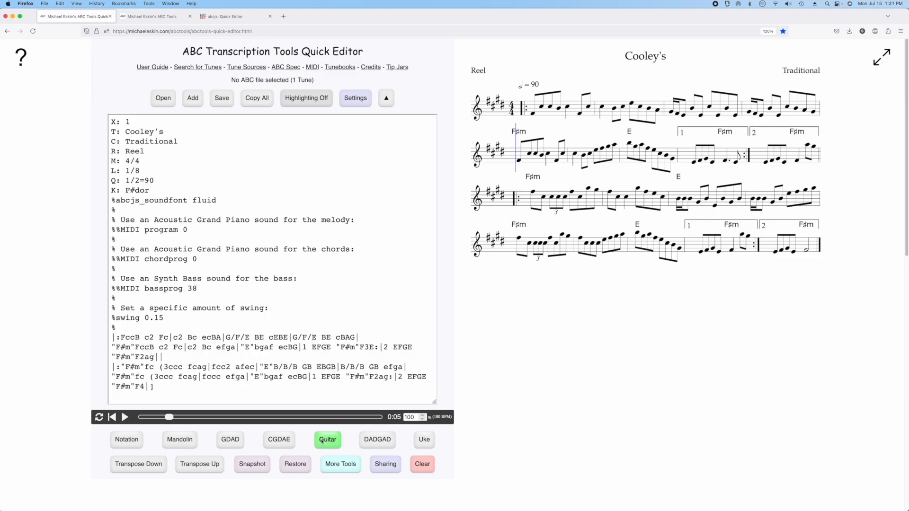
View the additional ABC tools available in the Quick Editor and close their dialog
{"action": "left_click", "coordinate": [340, 464]}
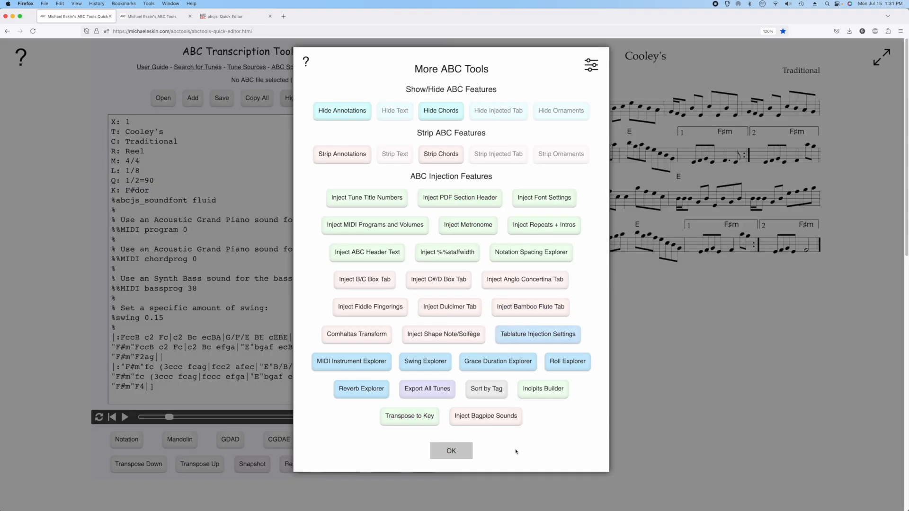
{"action": "left_click", "coordinate": [452, 451]}
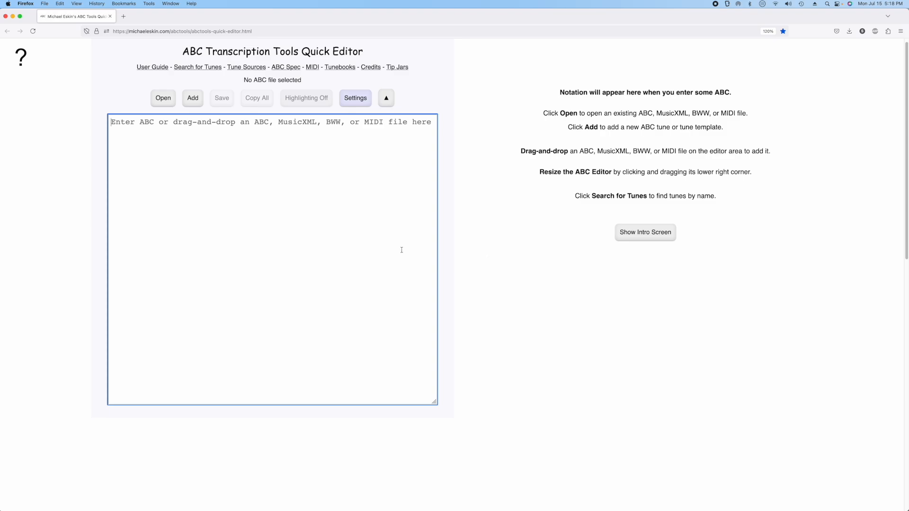
Add the example reel to the empty Quick Editor and delete its soundfont, MIDI, swing and comment lines
{"action": "left_click", "coordinate": [193, 98]}
{"action": "left_click", "coordinate": [367, 245]}
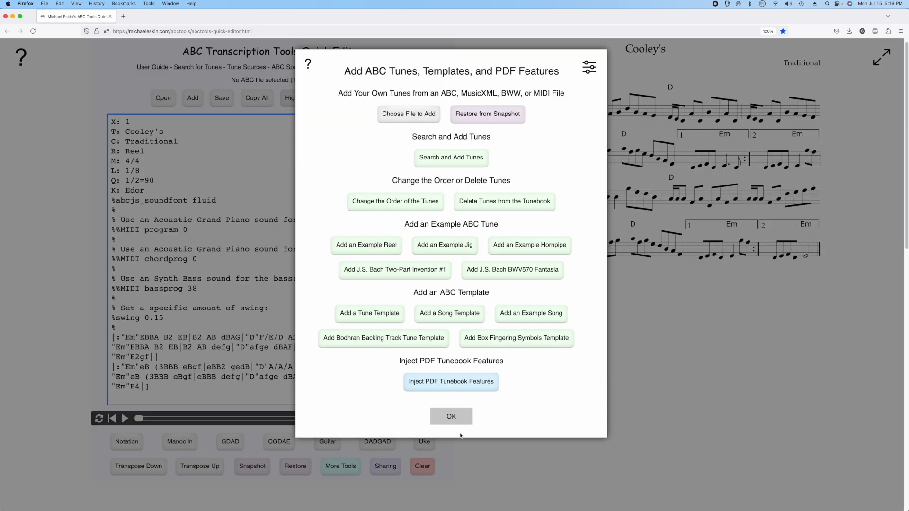
{"action": "left_click", "coordinate": [455, 421]}
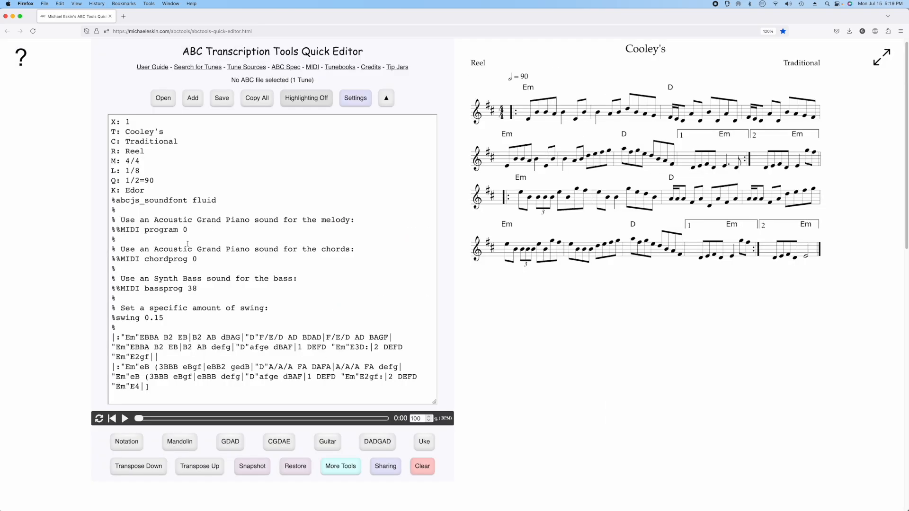
{"action": "left_click_drag", "start_coordinate": [109, 200], "coordinate": [103, 332]}
{"action": "key", "text": "BackSpace"}
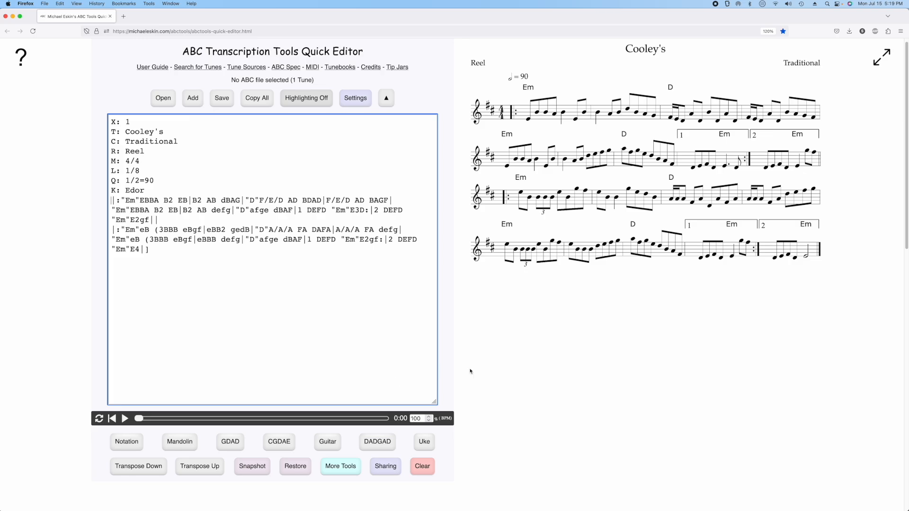
Generate a share URL for the tune with the open-in-editor option added, and test the link
{"action": "left_click", "coordinate": [386, 467]}
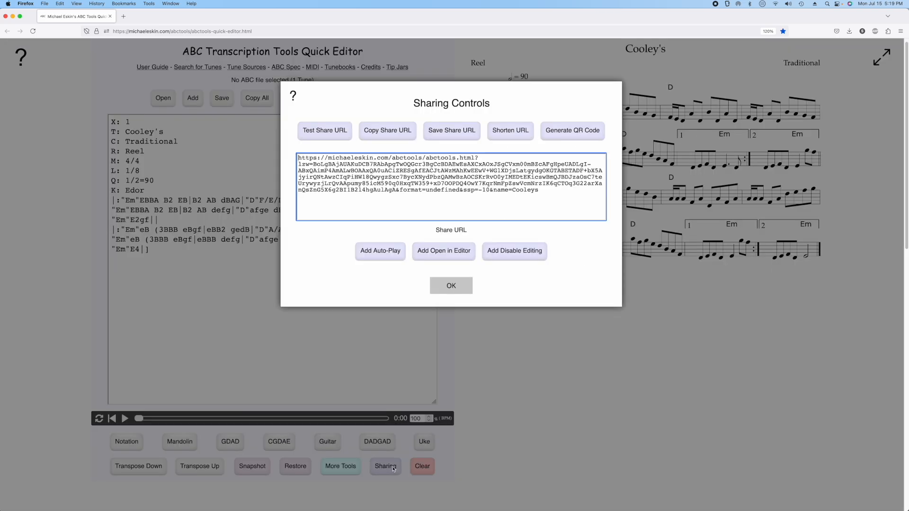
{"action": "left_click", "coordinate": [442, 255]}
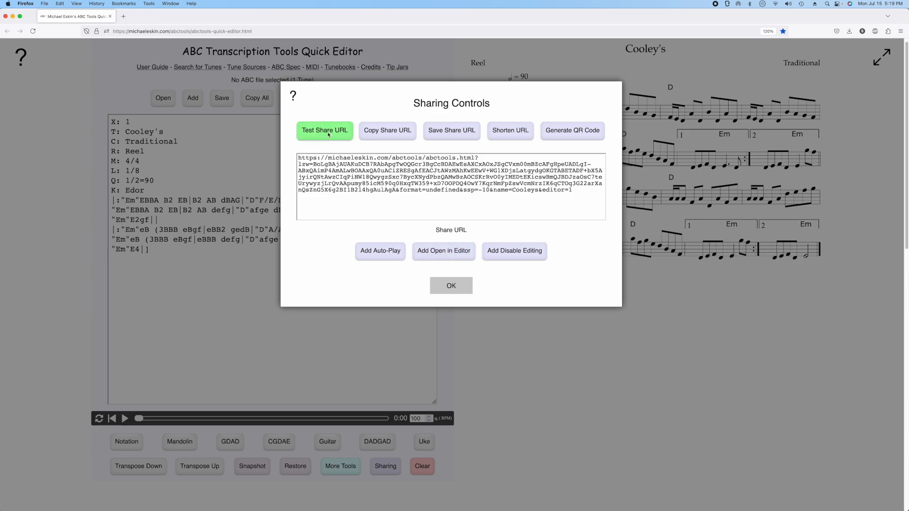
{"action": "left_click", "coordinate": [328, 135]}
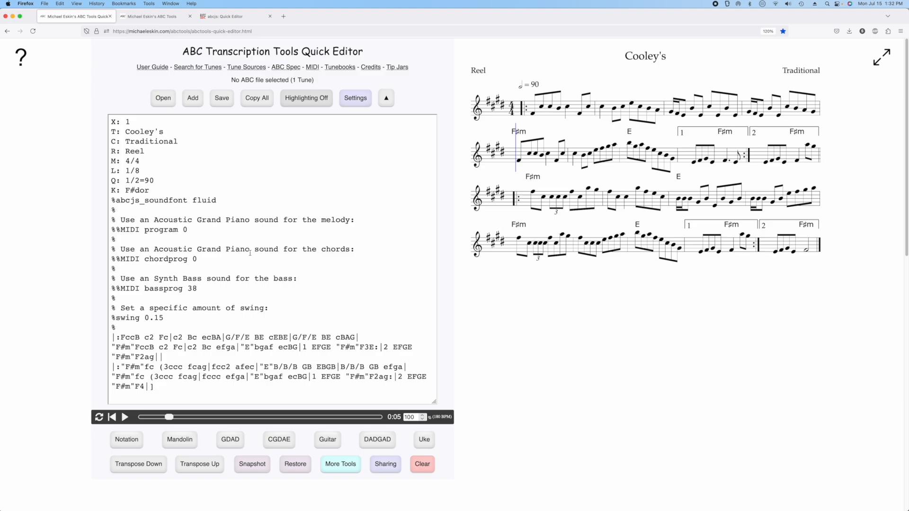
Highlight the /abctools-quick-editor.html part of the Quick Editor's web address, then dismiss the address suggestions
{"action": "left_click_drag", "start_coordinate": [251, 31], "coordinate": [191, 32]}
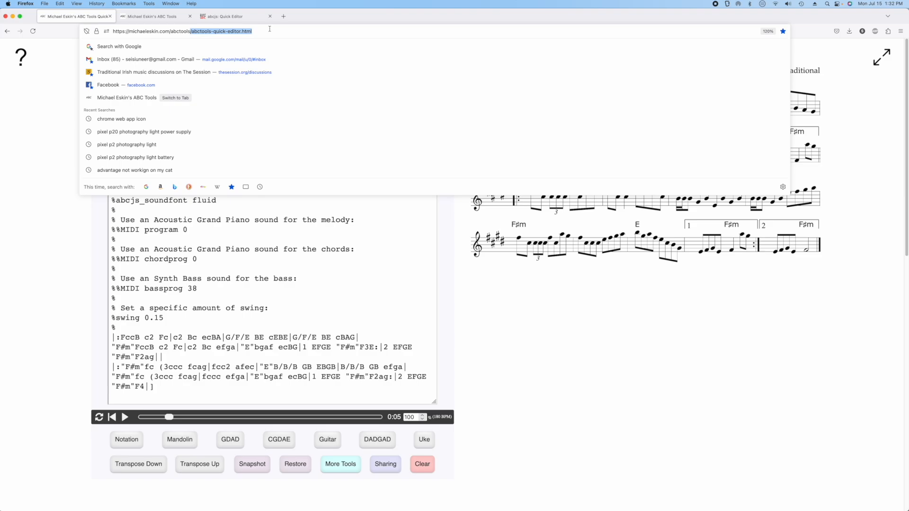
{"action": "left_click", "coordinate": [581, 331]}
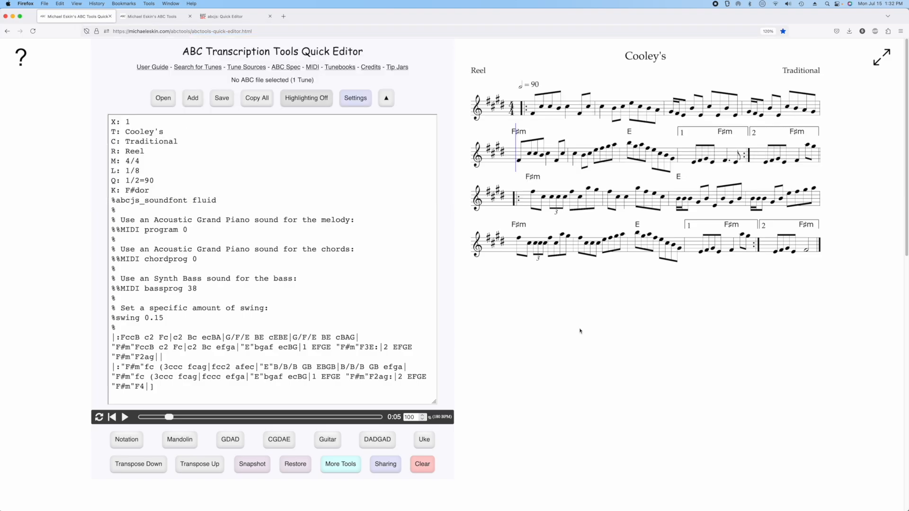